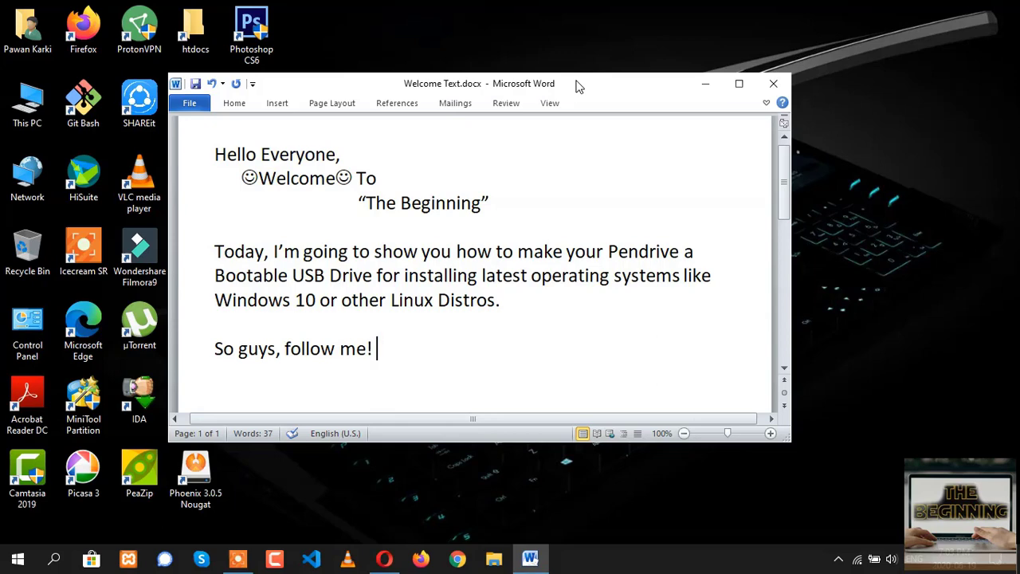
Minimize the welcome document, switch to the Opera browser and open pendrivelinux.com
{"action": "left_click", "coordinate": [705, 83]}
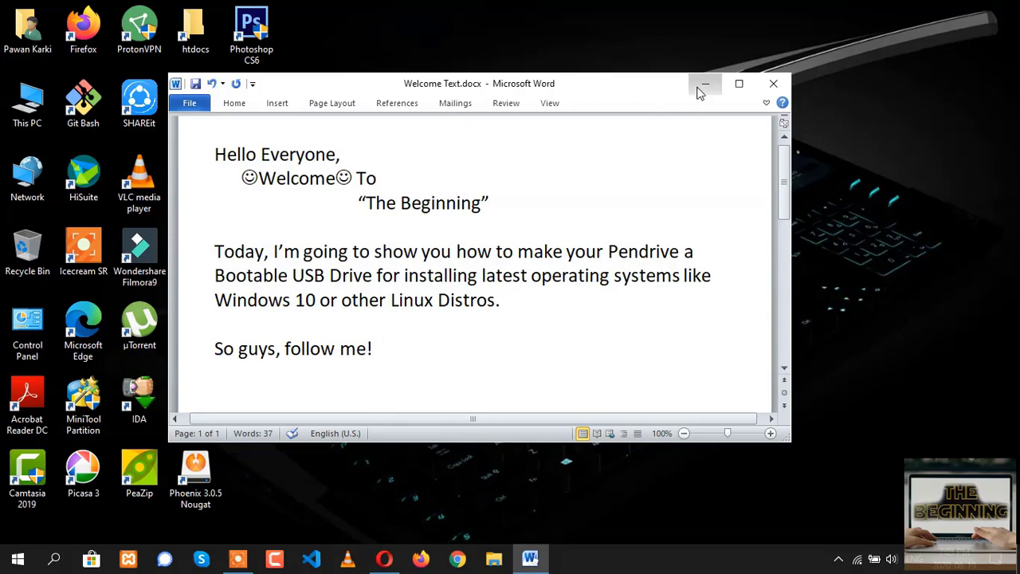
{"action": "left_click", "coordinate": [384, 558]}
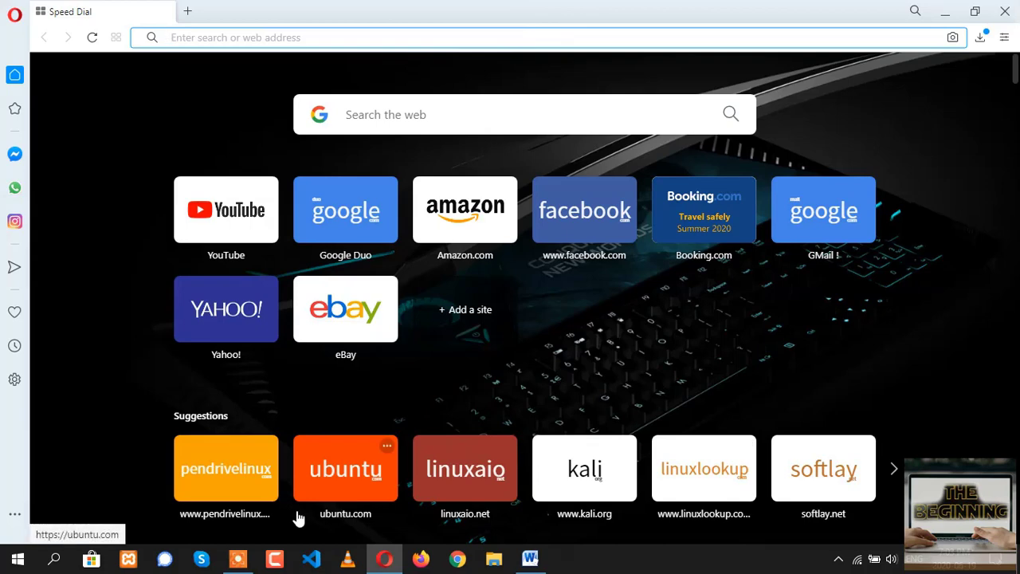
{"action": "type", "text": "pendrivelinux.com"}
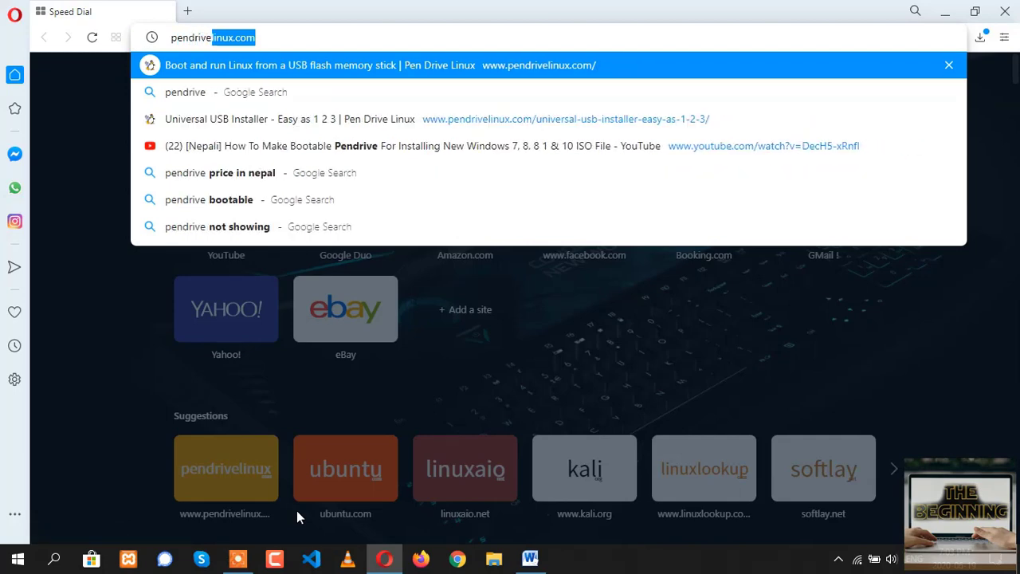
{"action": "key", "text": "Right"}
{"action": "key", "text": "Return"}
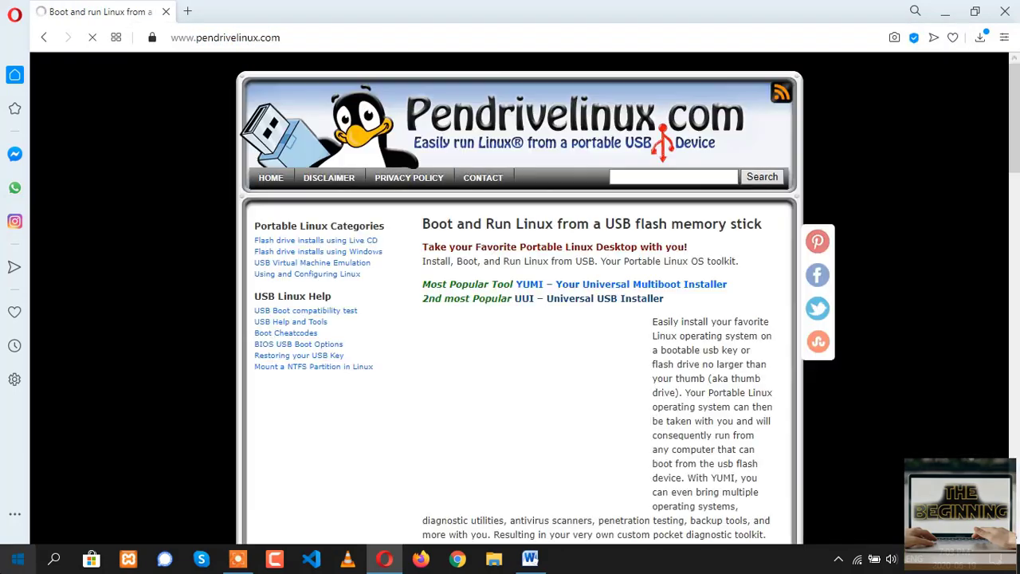
Open the UUI – Universal USB Installer page from the Pendrivelinux home page
{"action": "scroll", "coordinate": [490, 252], "scroll_direction": "down", "scroll_amount": 3}
{"action": "scroll", "coordinate": [489, 252], "scroll_direction": "up", "scroll_amount": 3}
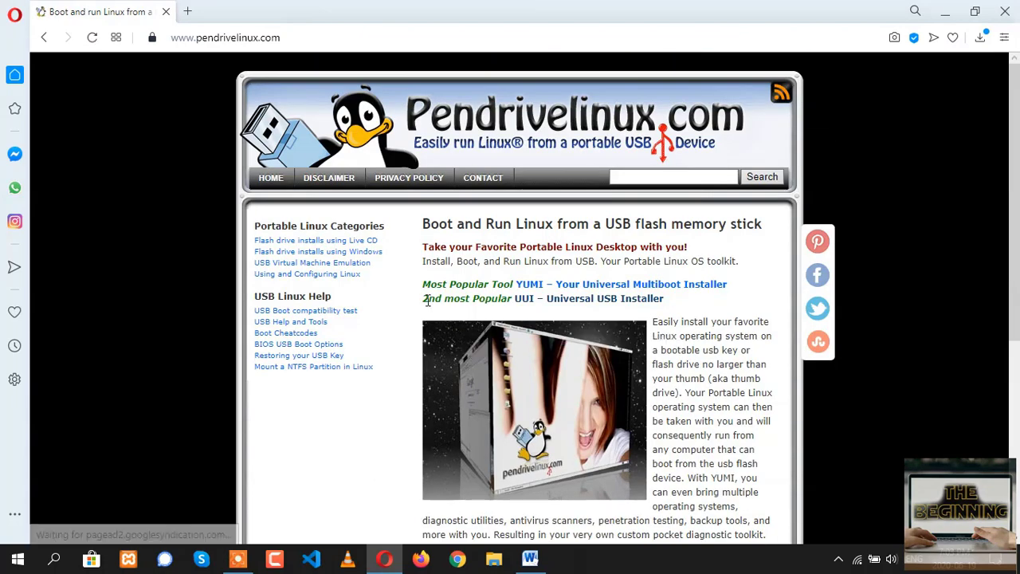
{"action": "left_click_drag", "start_coordinate": [423, 299], "coordinate": [590, 308]}
{"action": "left_click", "coordinate": [708, 314]}
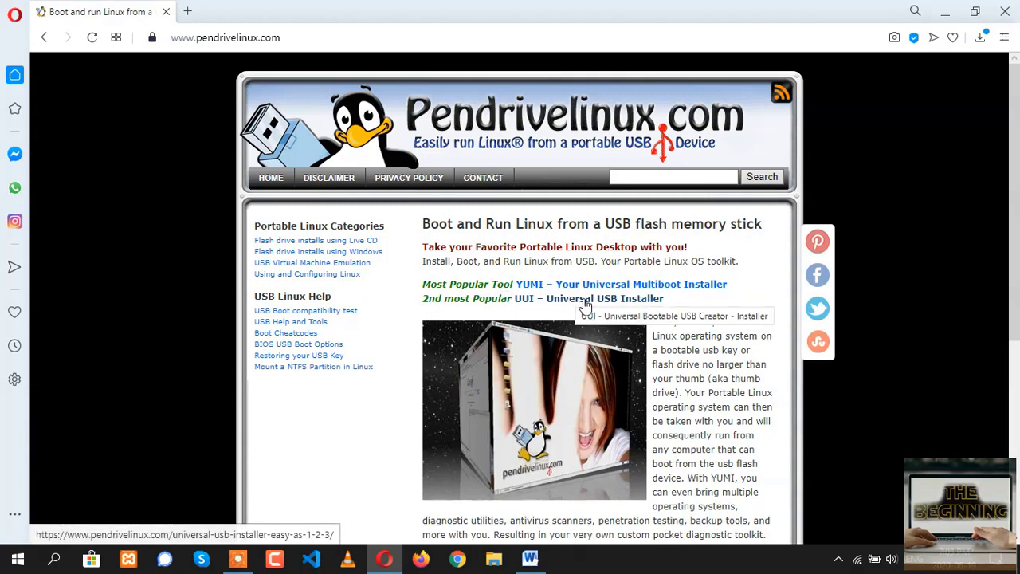
{"action": "left_click", "coordinate": [584, 304]}
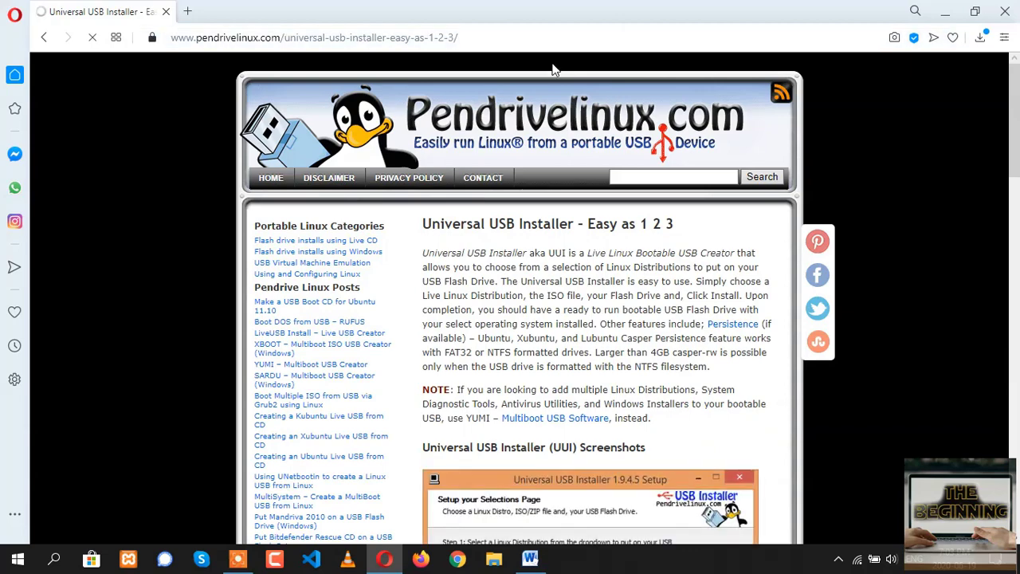
Download the UUI installer and save it in Downloads as Universal-USB-Installer-1.9.9.0 (1).exe
{"action": "scroll", "coordinate": [618, 280], "scroll_direction": "down", "scroll_amount": 3}
{"action": "scroll", "coordinate": [618, 280], "scroll_direction": "down", "scroll_amount": 7}
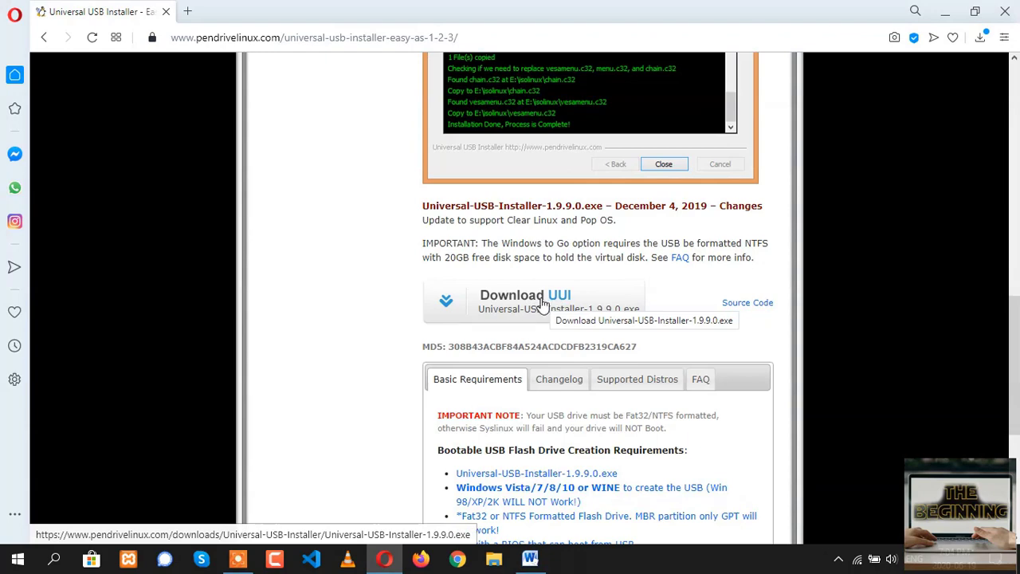
{"action": "left_click", "coordinate": [540, 303]}
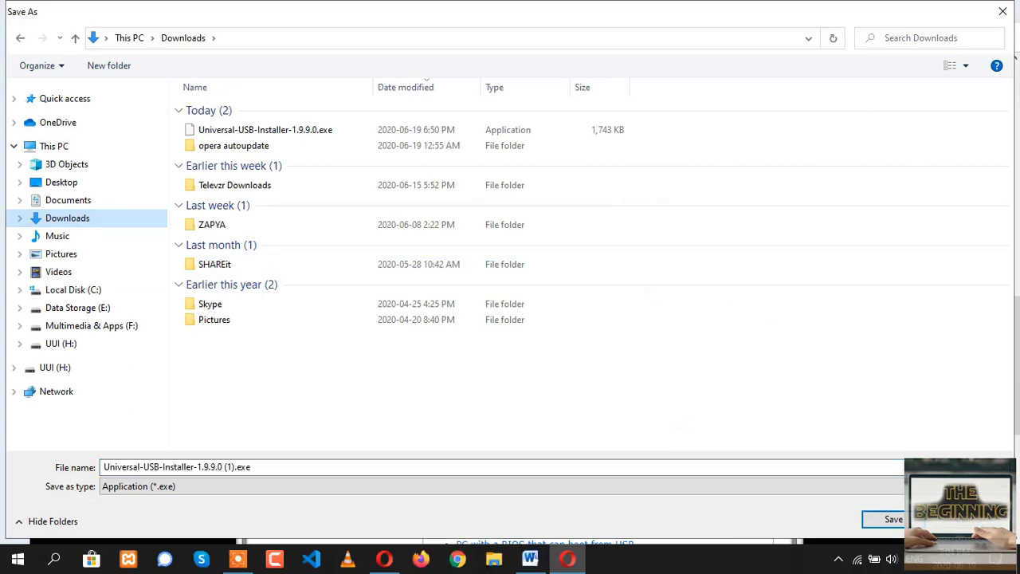
{"action": "left_click", "coordinate": [882, 519]}
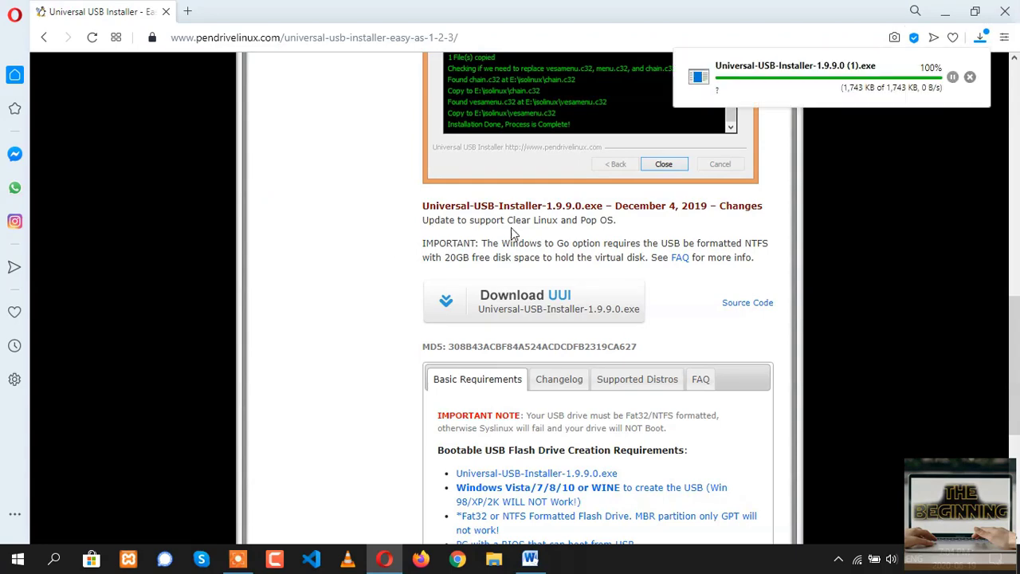
Minimize the browser, launch UUI 1897.exe from the desktop and accept its license agreement
{"action": "left_click", "coordinate": [944, 11]}
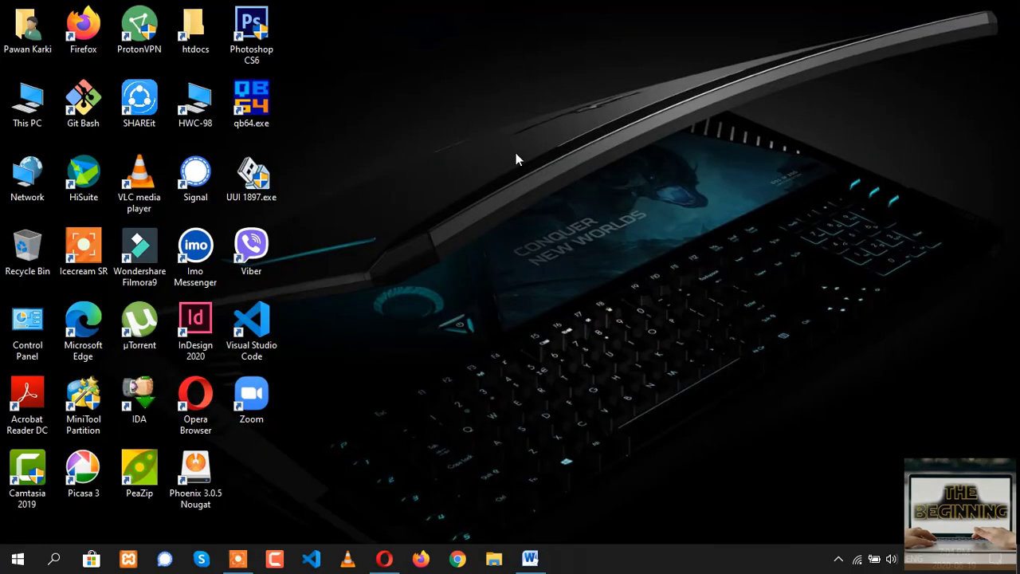
{"action": "double_click", "coordinate": [252, 178]}
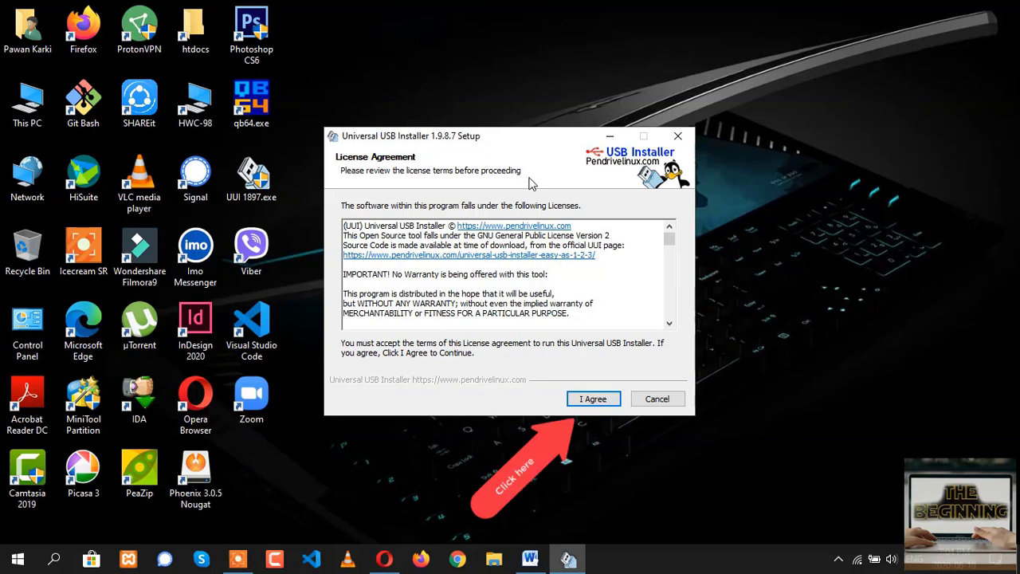
{"action": "left_click", "coordinate": [591, 400]}
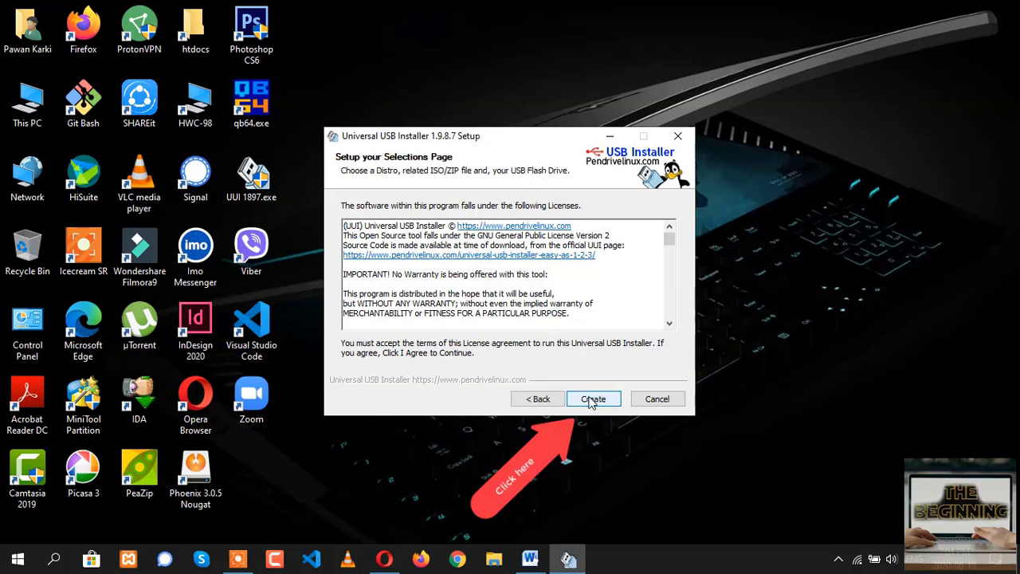
Choose Windows 10 Installer as the distribution to put on the USB drive
{"action": "left_click", "coordinate": [493, 223]}
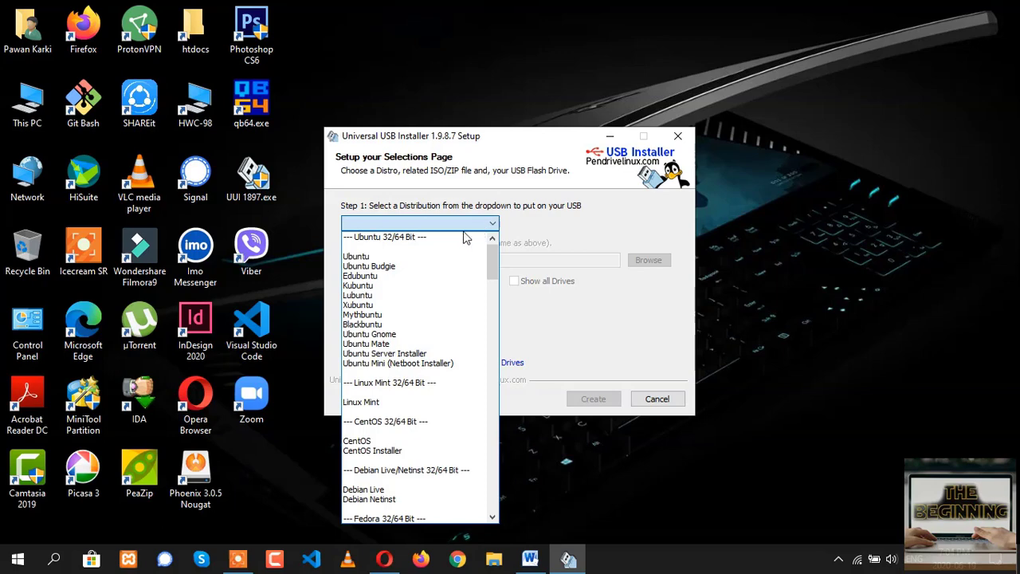
{"action": "scroll", "coordinate": [466, 237], "scroll_direction": "down", "scroll_amount": 13}
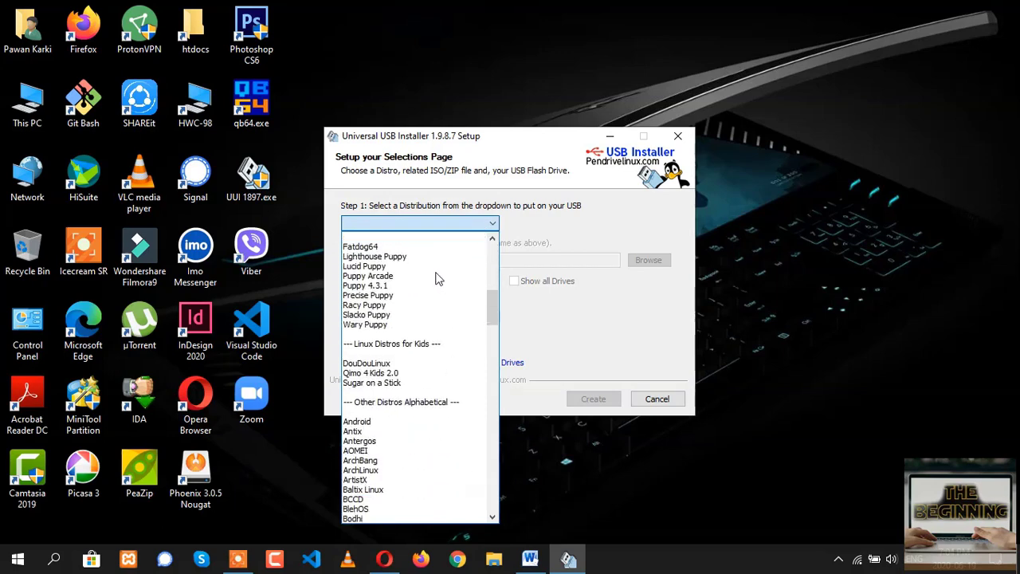
{"action": "scroll", "coordinate": [438, 279], "scroll_direction": "down", "scroll_amount": 10}
{"action": "key", "text": "e"}
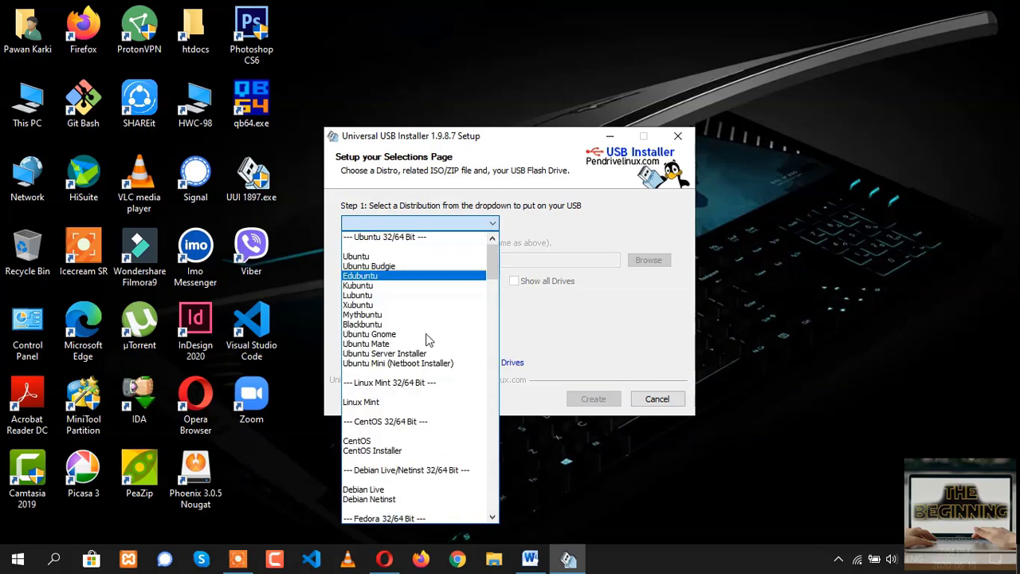
{"action": "scroll", "coordinate": [428, 340], "scroll_direction": "down", "scroll_amount": 20}
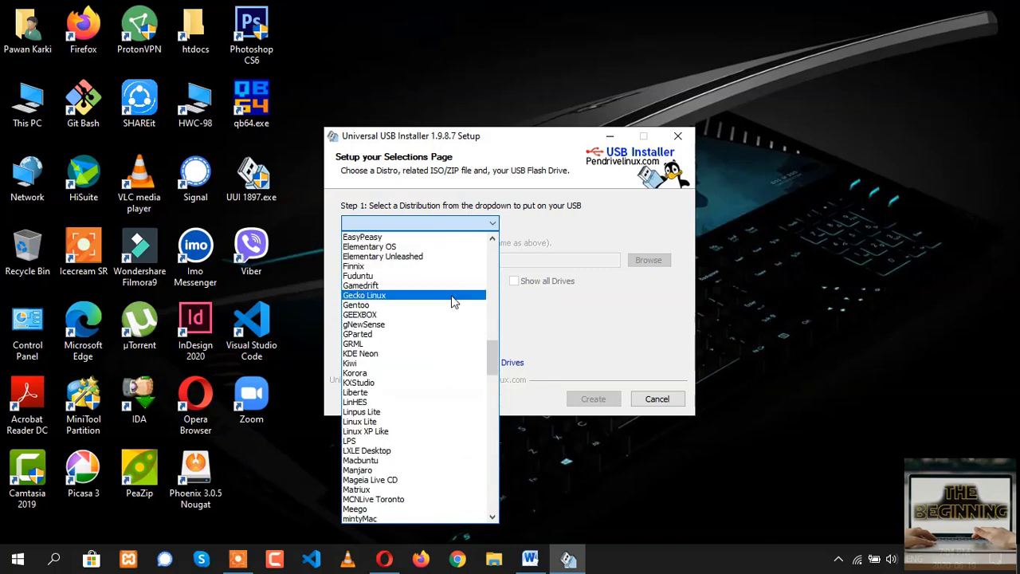
{"action": "scroll", "coordinate": [452, 302], "scroll_direction": "down", "scroll_amount": 20}
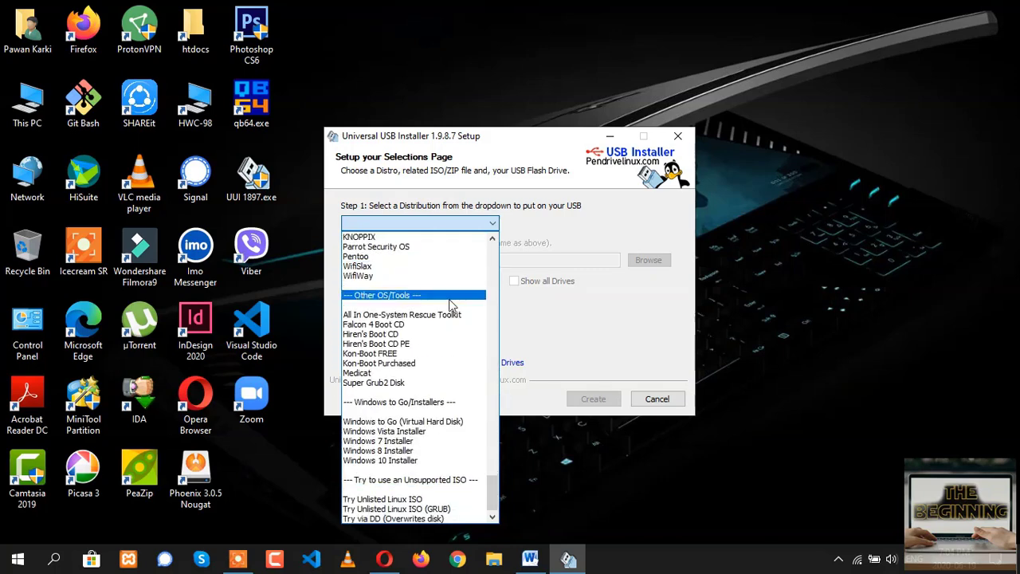
{"action": "scroll", "coordinate": [430, 319], "scroll_direction": "up", "scroll_amount": 4}
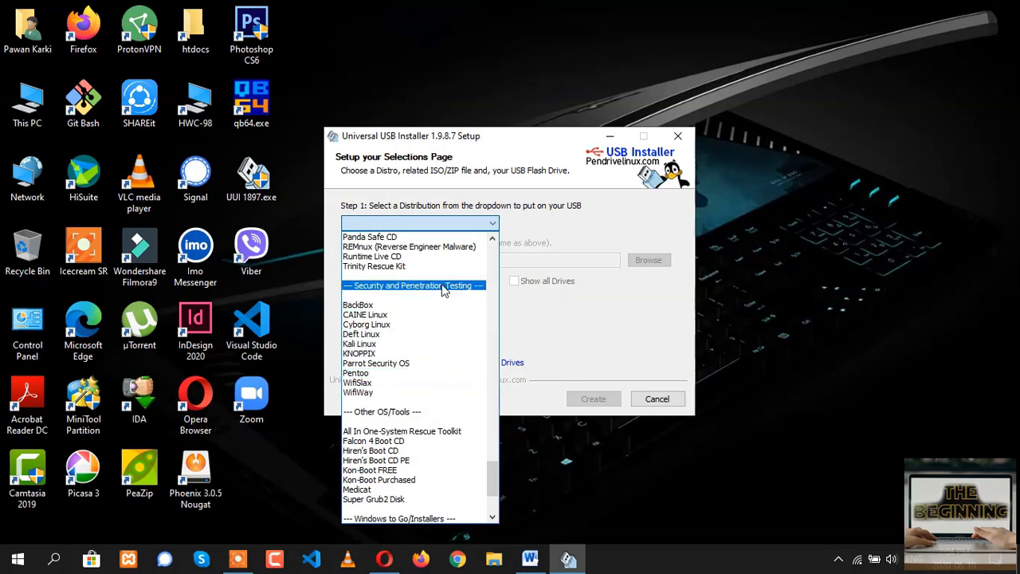
{"action": "scroll", "coordinate": [444, 292], "scroll_direction": "up", "scroll_amount": 8}
{"action": "scroll", "coordinate": [434, 283], "scroll_direction": "down", "scroll_amount": 12}
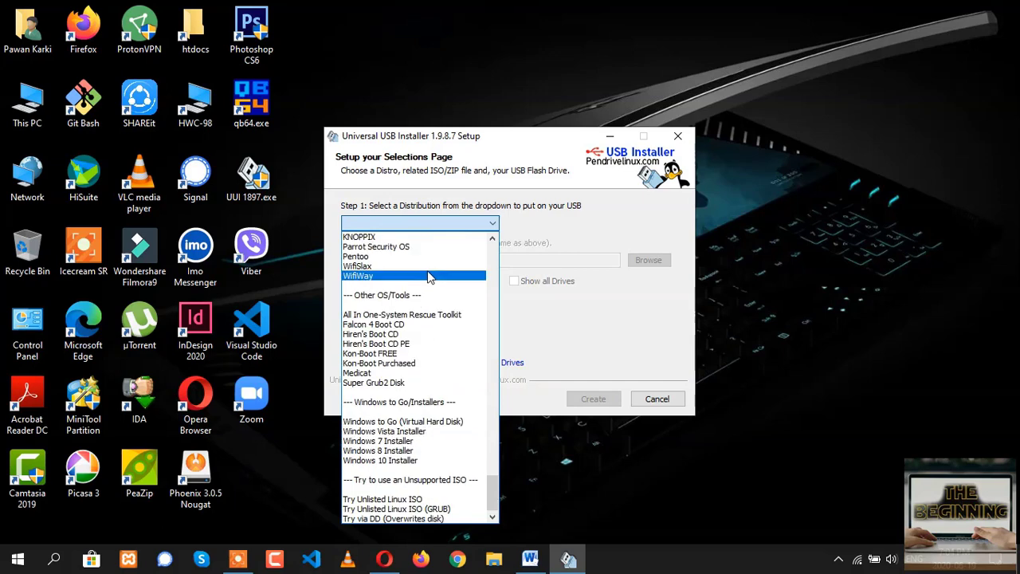
{"action": "left_click", "coordinate": [412, 461]}
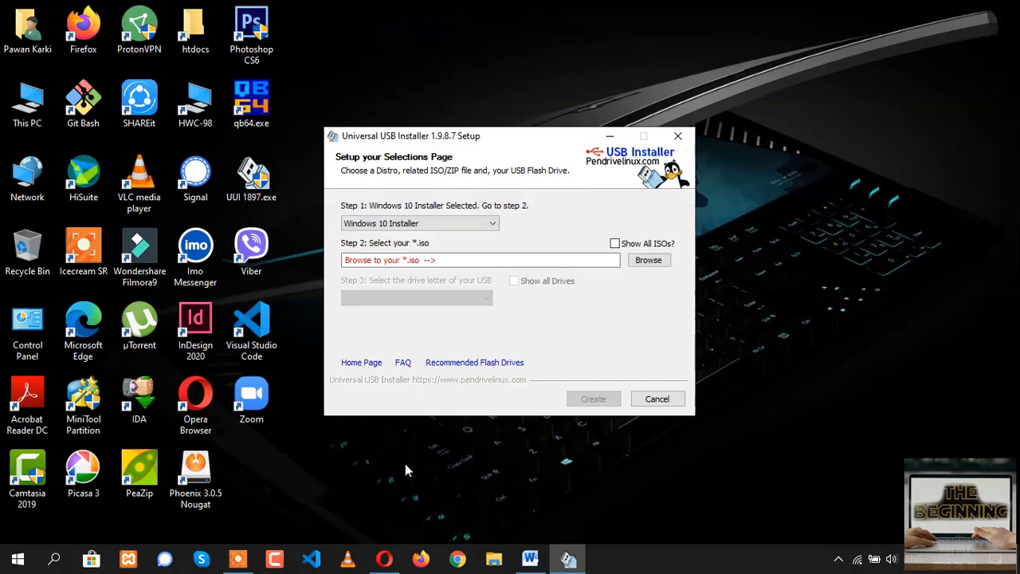
Select en_Windows_10_1607_build_14393_x64_dvd.iso from the Windows 10 folder as the source ISO
{"action": "left_click", "coordinate": [650, 262]}
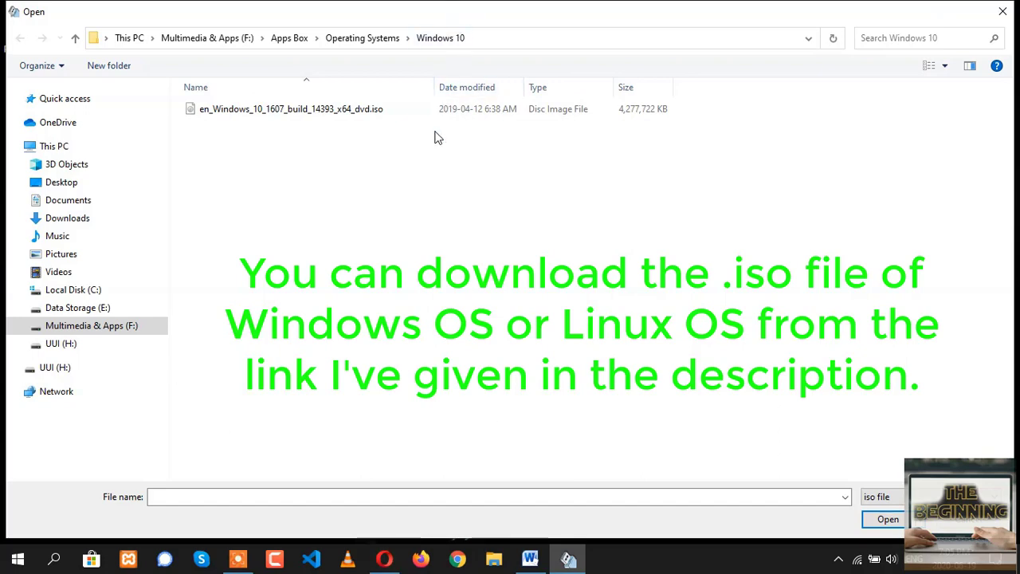
{"action": "left_click", "coordinate": [412, 111]}
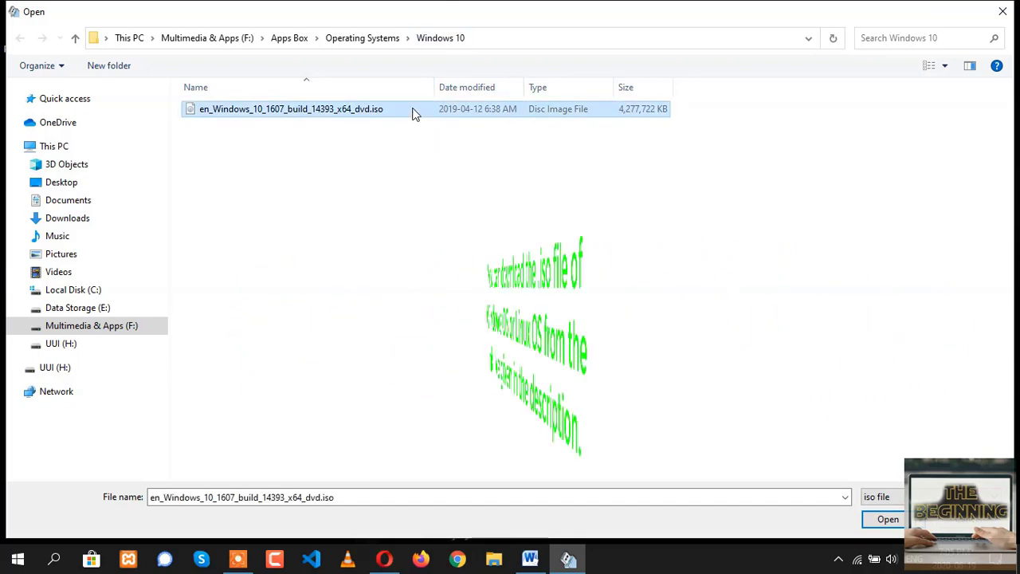
{"action": "left_click", "coordinate": [889, 519]}
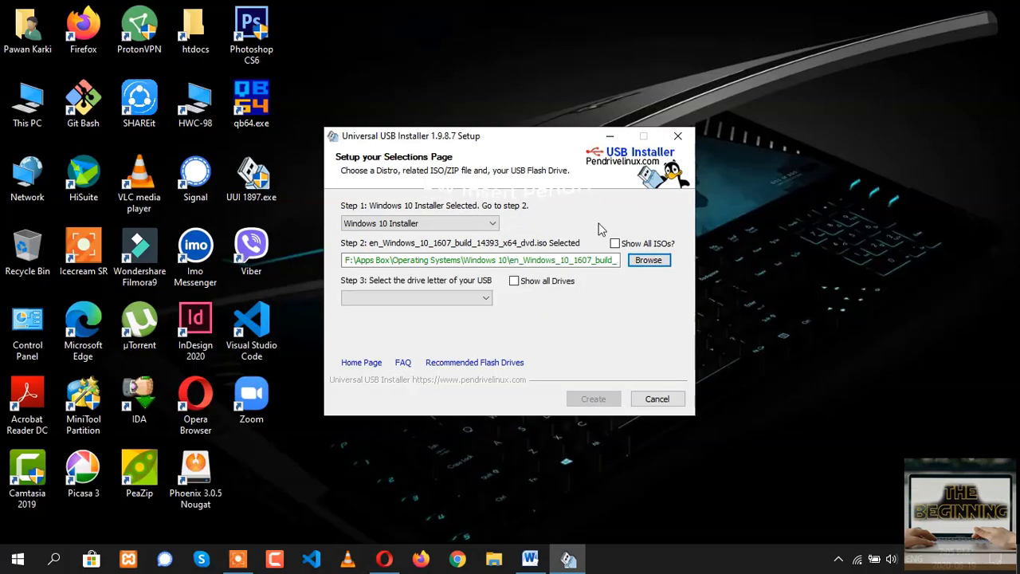
Enable showing all drives in the installer and check the pendrive's drive letter in This PC
{"action": "left_click", "coordinate": [515, 282]}
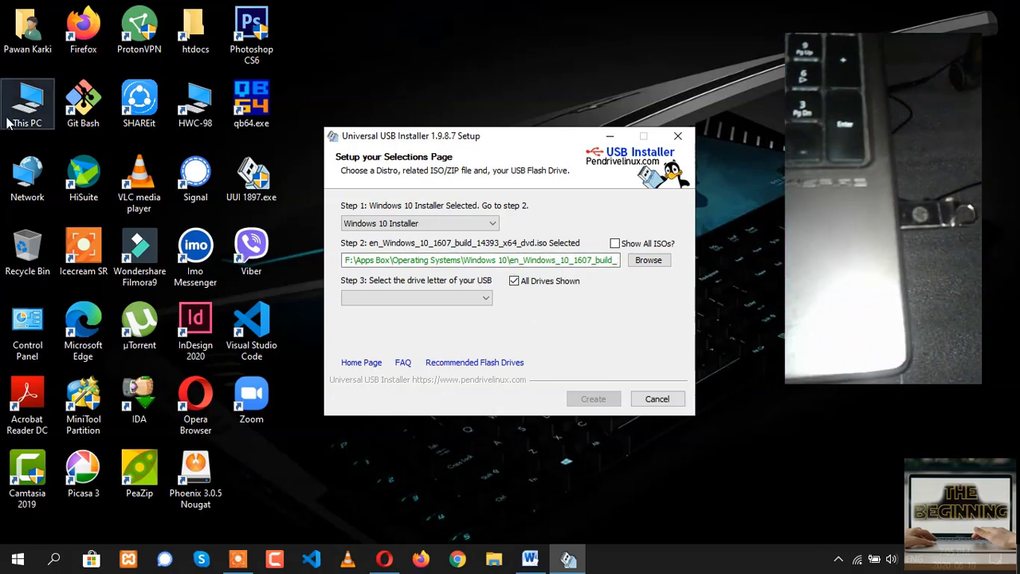
{"action": "double_click", "coordinate": [27, 99]}
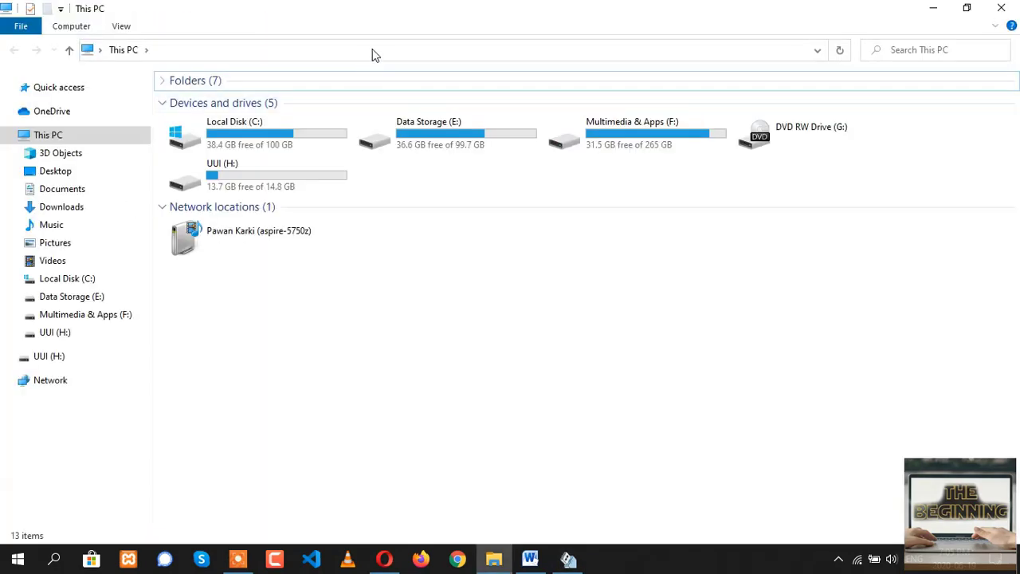
{"action": "left_click", "coordinate": [301, 177]}
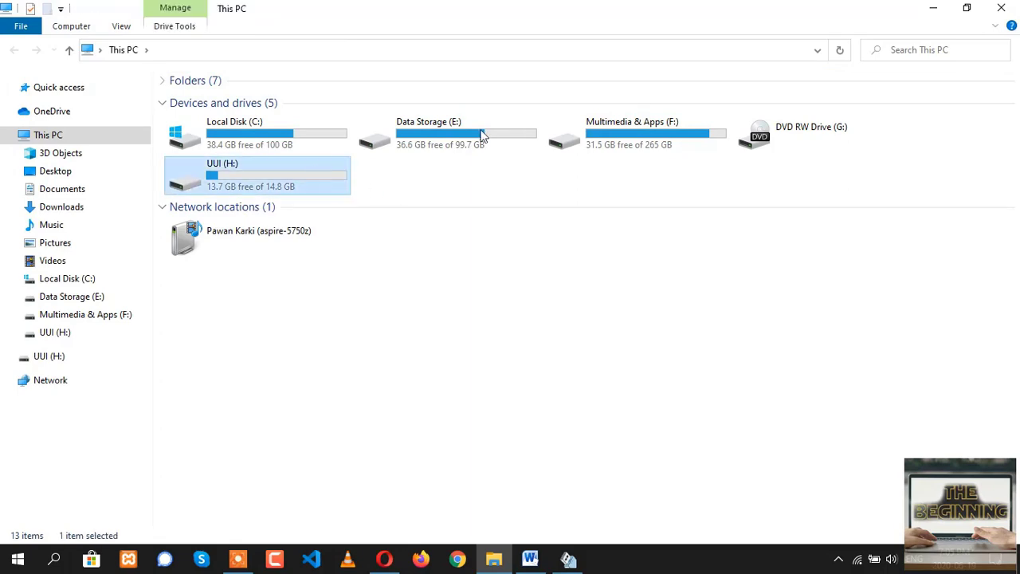
{"action": "left_click", "coordinate": [1001, 7]}
Set the target drive to H:\ (Disk 1) UUI 14GB NTFS FDD and enable NTFS formatting for it
{"action": "left_click", "coordinate": [446, 298]}
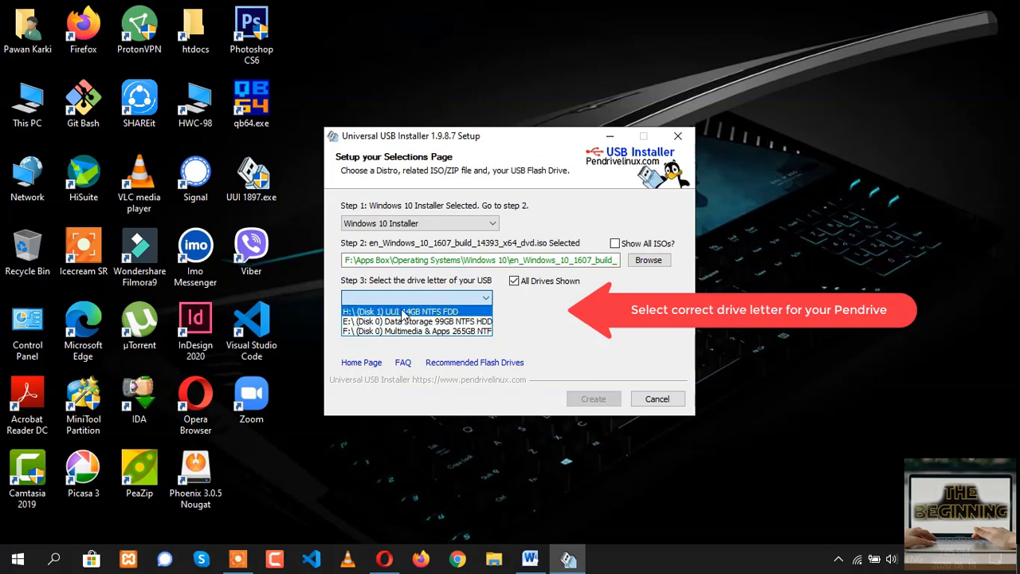
{"action": "left_click", "coordinate": [436, 312]}
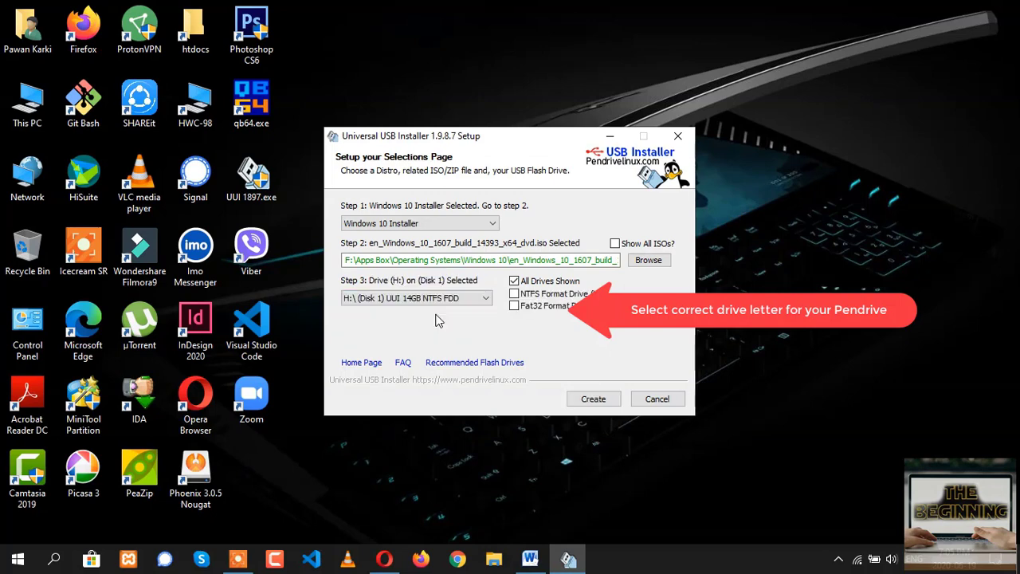
{"action": "left_click", "coordinate": [514, 294]}
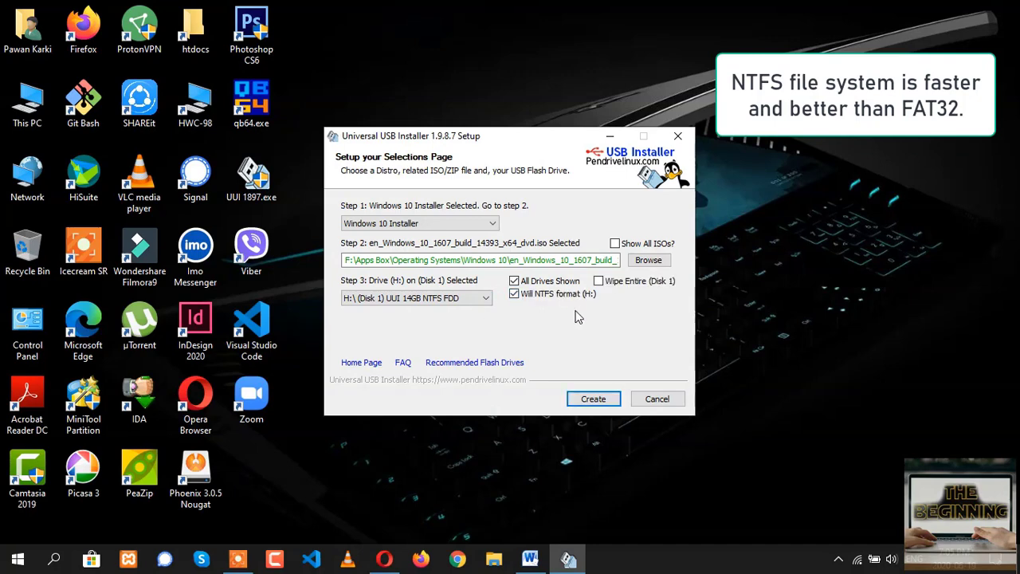
Start creating the bootable USB drive, confirm formatting drive H:, and move the installer window aside during copying
{"action": "left_click", "coordinate": [596, 400]}
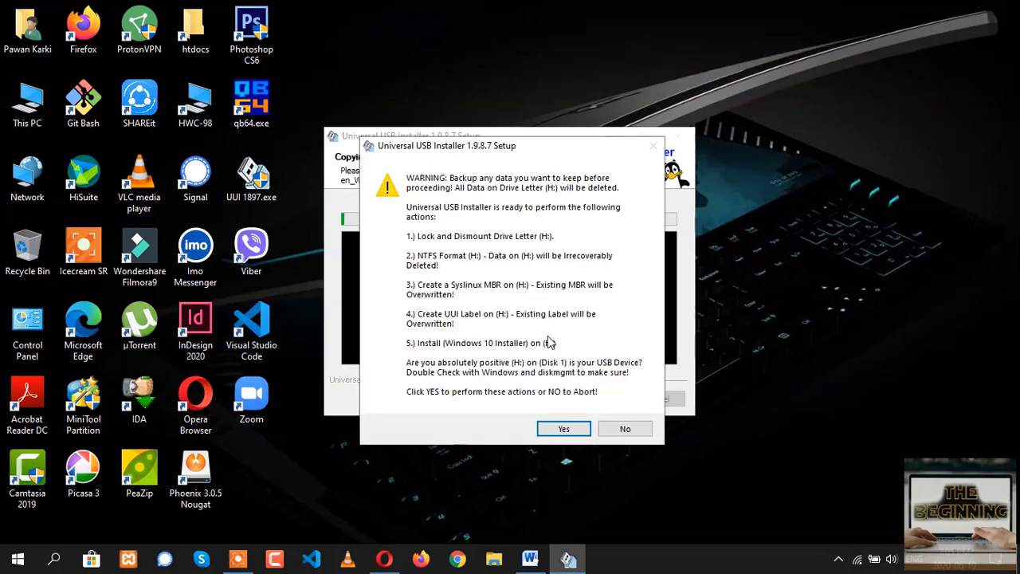
{"action": "left_click_drag", "start_coordinate": [530, 146], "coordinate": [532, 138]}
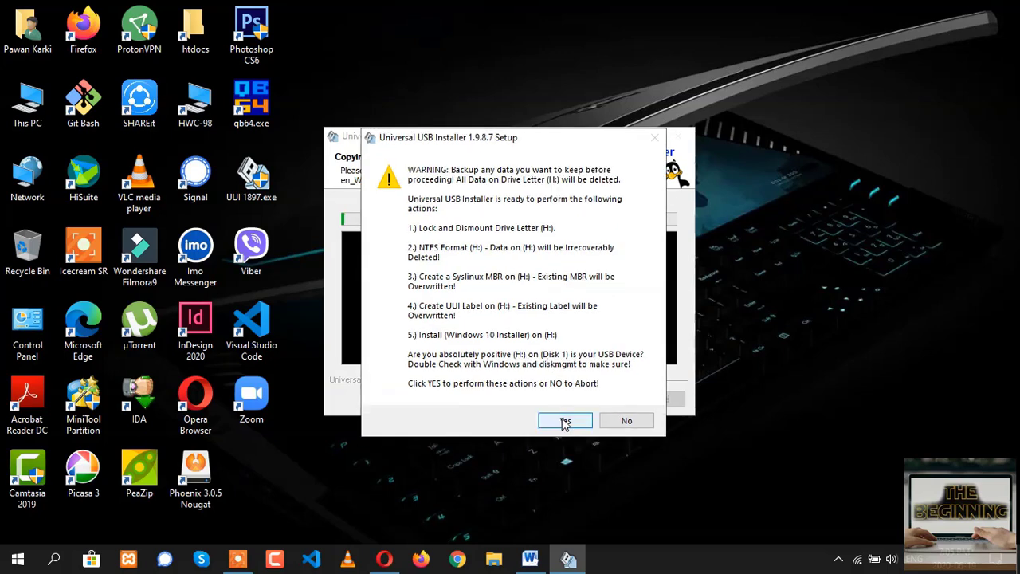
{"action": "left_click", "coordinate": [564, 421]}
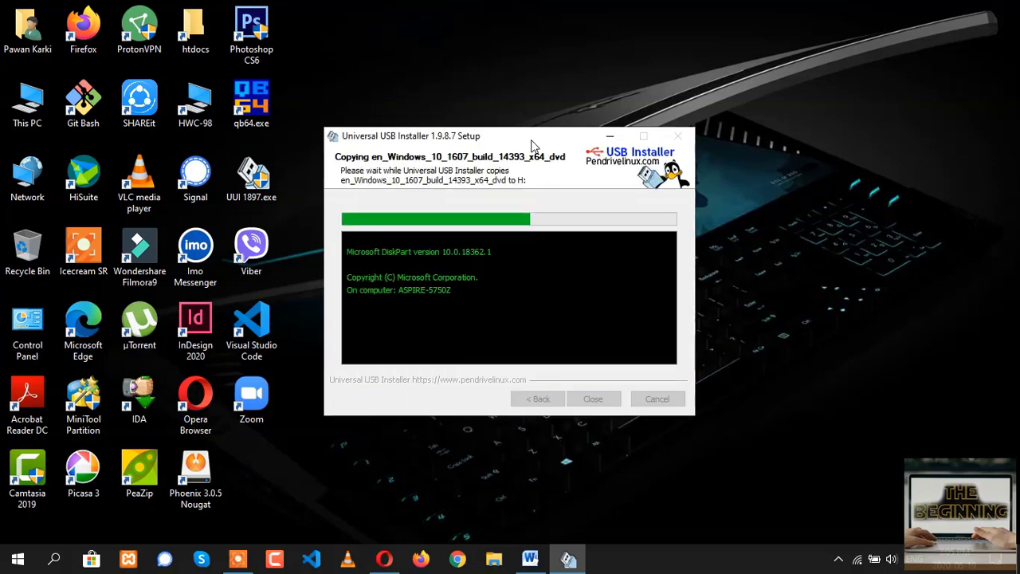
{"action": "left_click_drag", "start_coordinate": [536, 137], "coordinate": [546, 91]}
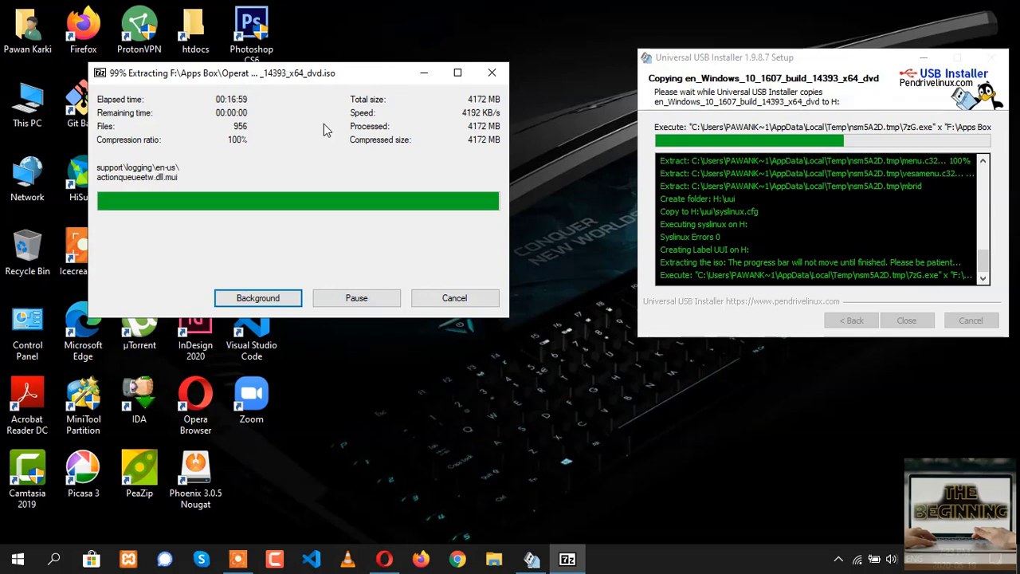
{"action": "left_click", "coordinate": [741, 102]}
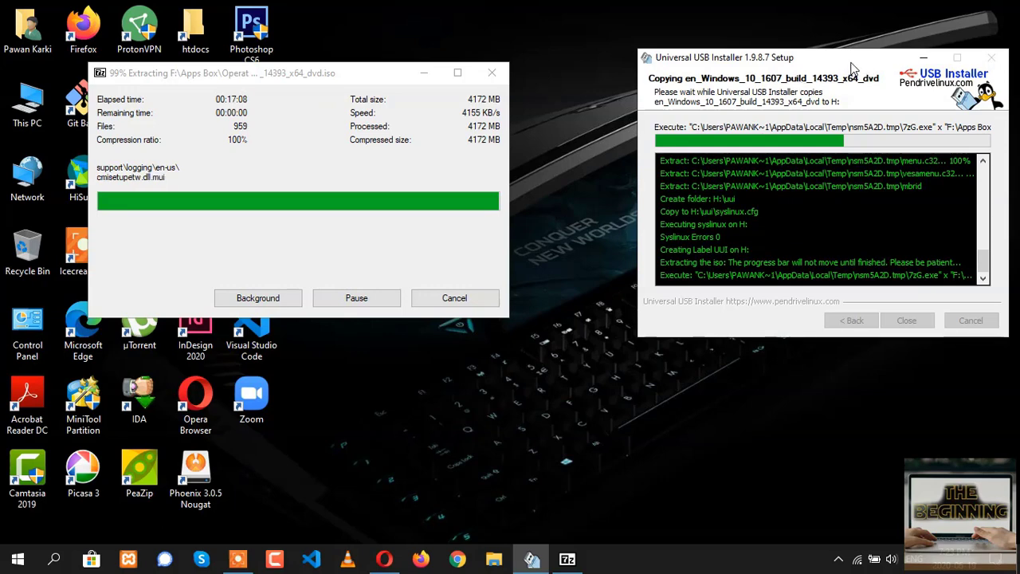
Open and minimize This PC, and close Universal USB Installer once its copying process is complete
{"action": "left_click_drag", "start_coordinate": [849, 64], "coordinate": [842, 64]}
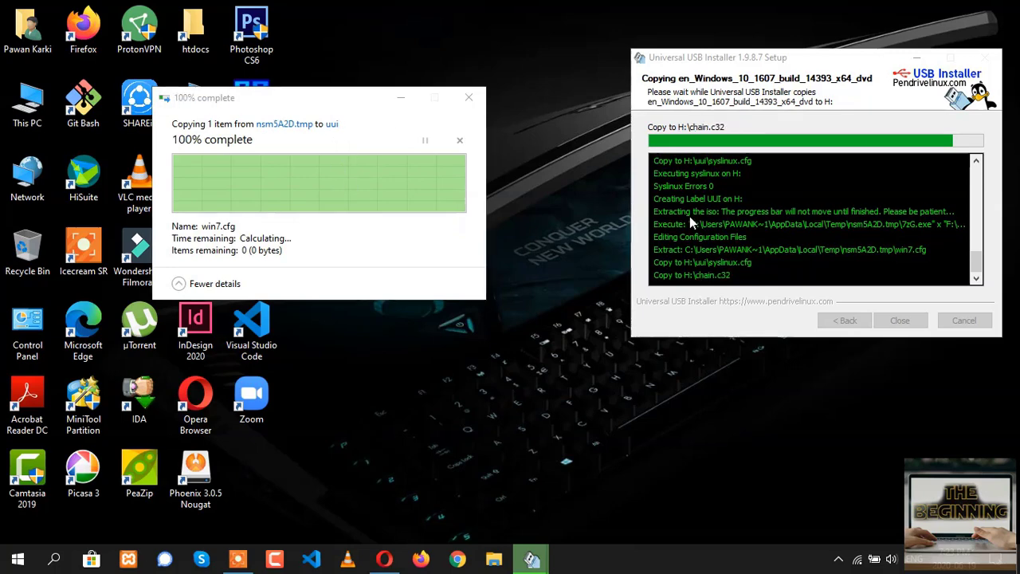
{"action": "double_click", "coordinate": [27, 96]}
{"action": "left_click", "coordinate": [933, 8]}
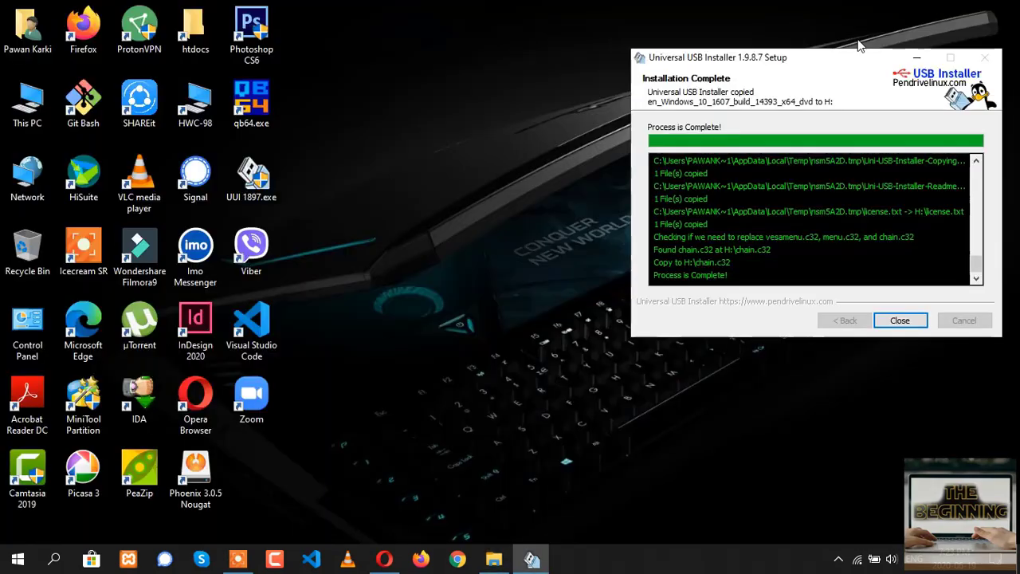
{"action": "left_click", "coordinate": [900, 323]}
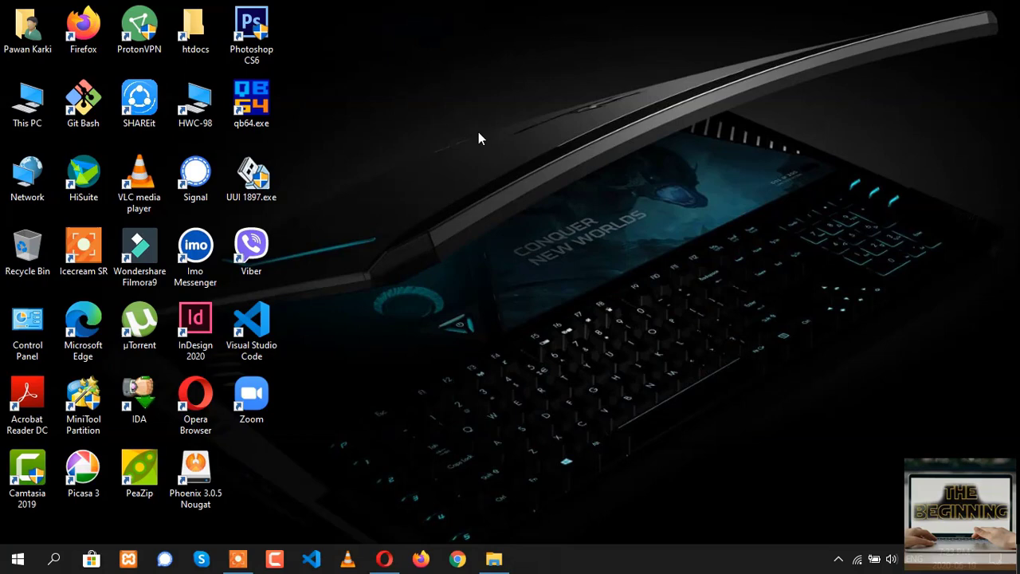
Open the UUI (H:) drive from This PC and examine the copied Windows files, including bootmgr, bootmgr.efi and setup.exe
{"action": "left_click", "coordinate": [493, 558]}
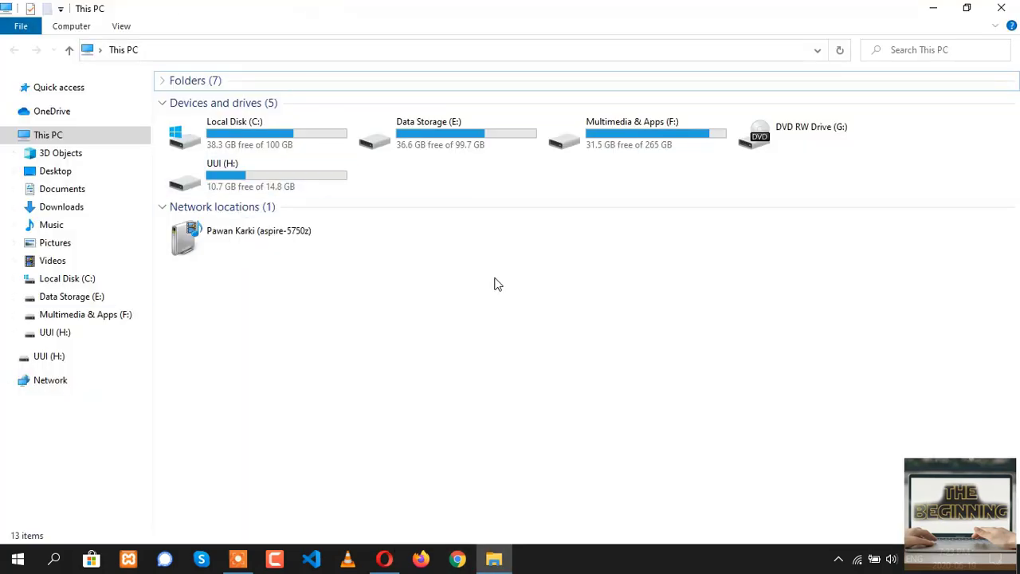
{"action": "double_click", "coordinate": [299, 179]}
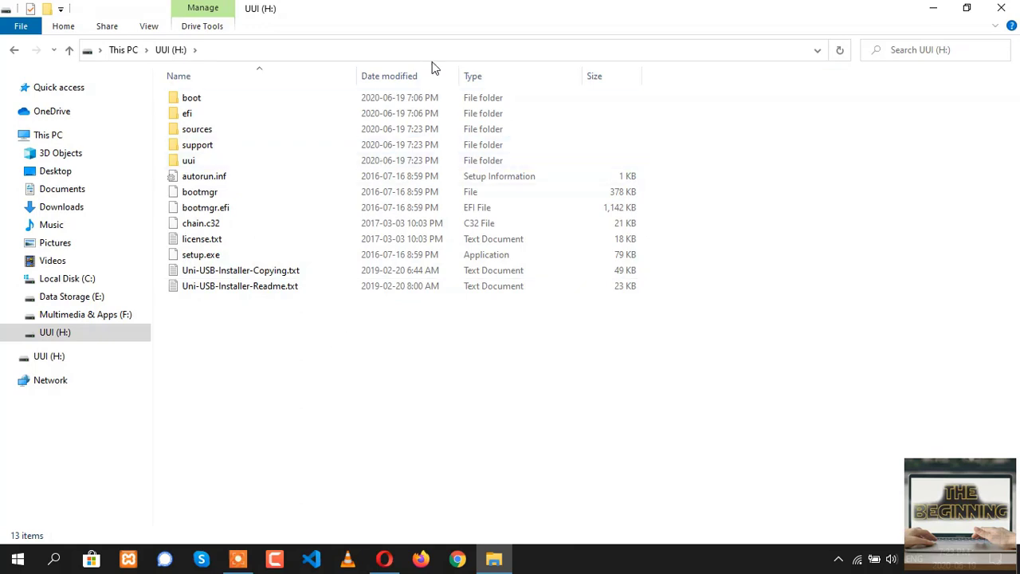
{"action": "left_click", "coordinate": [255, 193]}
{"action": "left_click", "coordinate": [263, 207]}
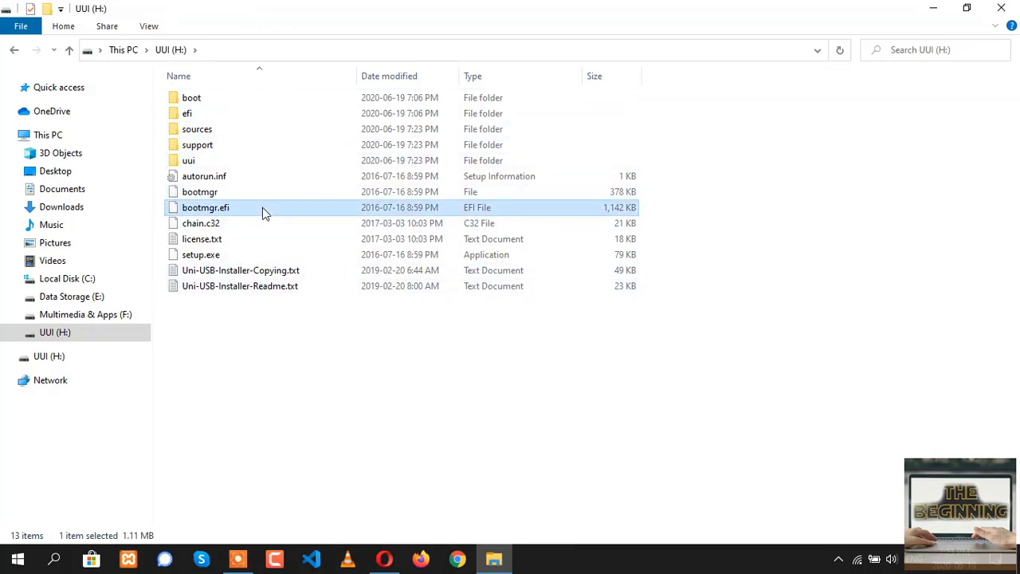
{"action": "left_click", "coordinate": [277, 254]}
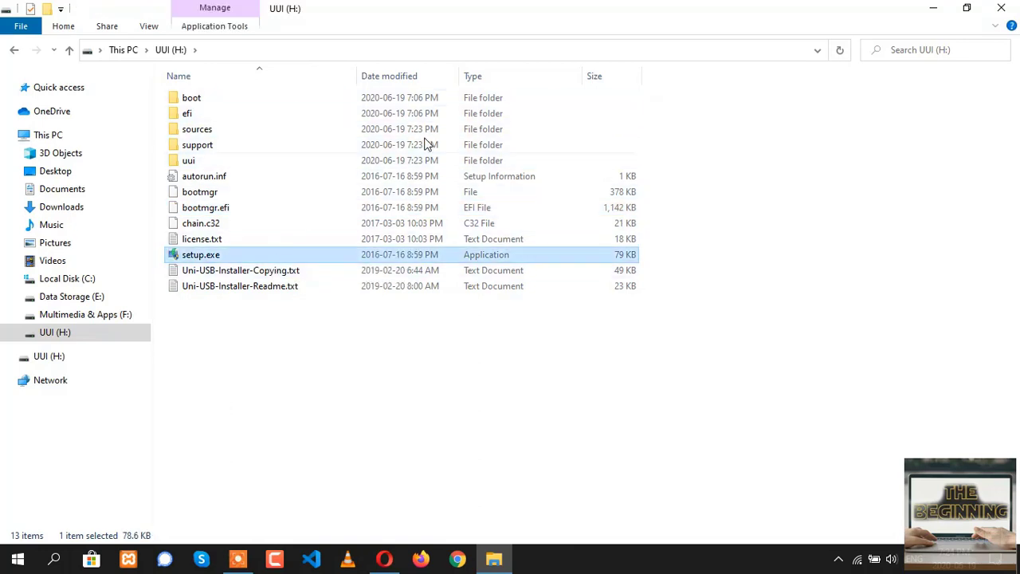
{"action": "left_click", "coordinate": [393, 323]}
Eject the UUI (H:) pendrive from This PC, and close the This PC window once the pendrive is reinserted
{"action": "left_click", "coordinate": [123, 50]}
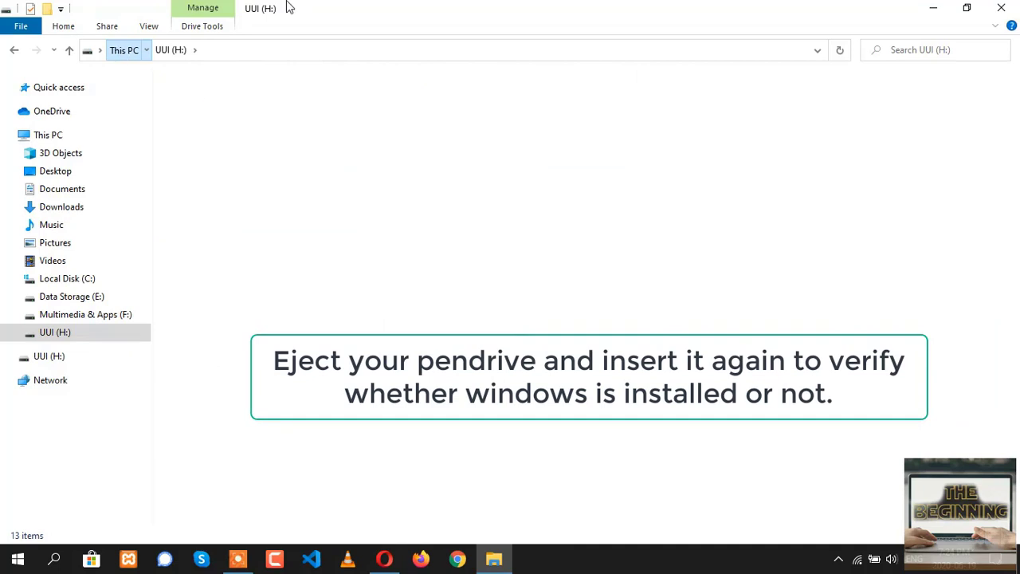
{"action": "left_click", "coordinate": [398, 184]}
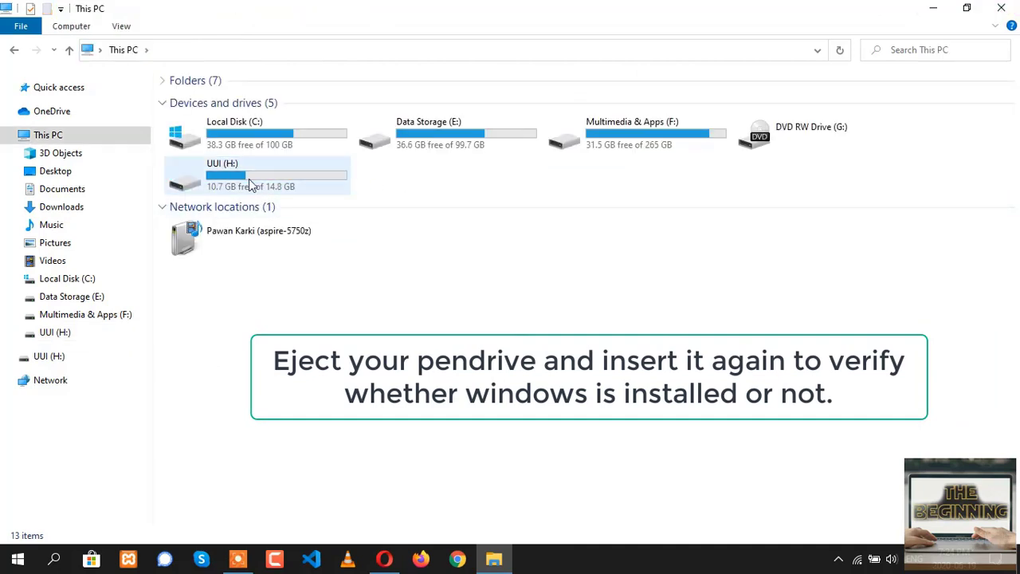
{"action": "left_click", "coordinate": [306, 168]}
{"action": "right_click", "coordinate": [305, 166]}
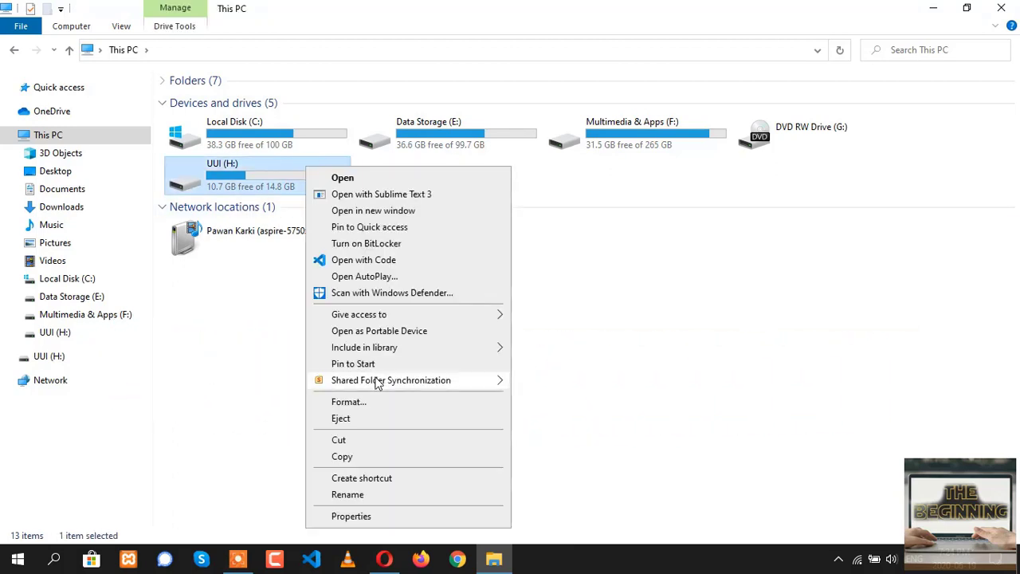
{"action": "mouse_move", "coordinate": [381, 387]}
{"action": "left_click", "coordinate": [388, 417]}
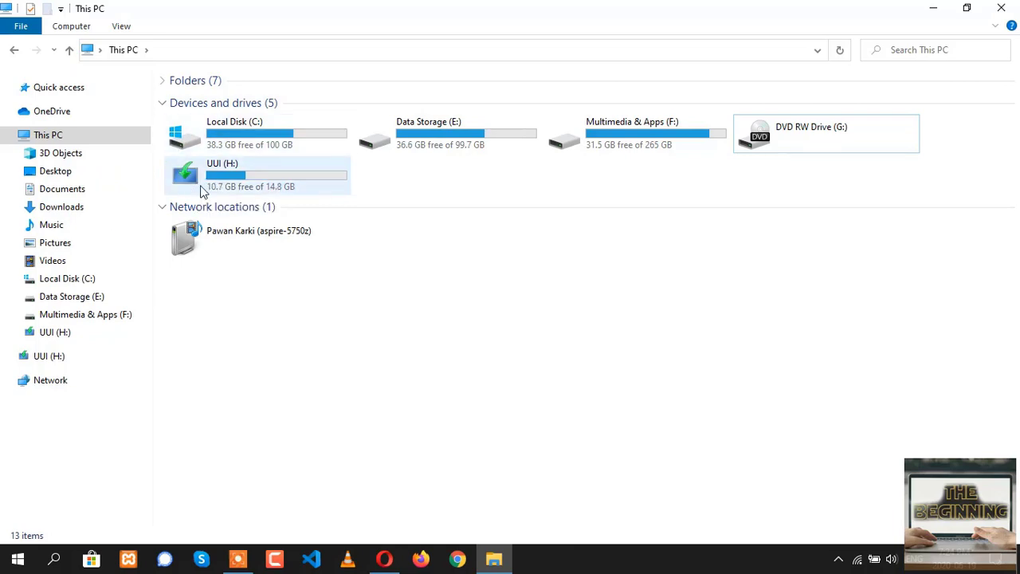
{"action": "left_click", "coordinate": [966, 8]}
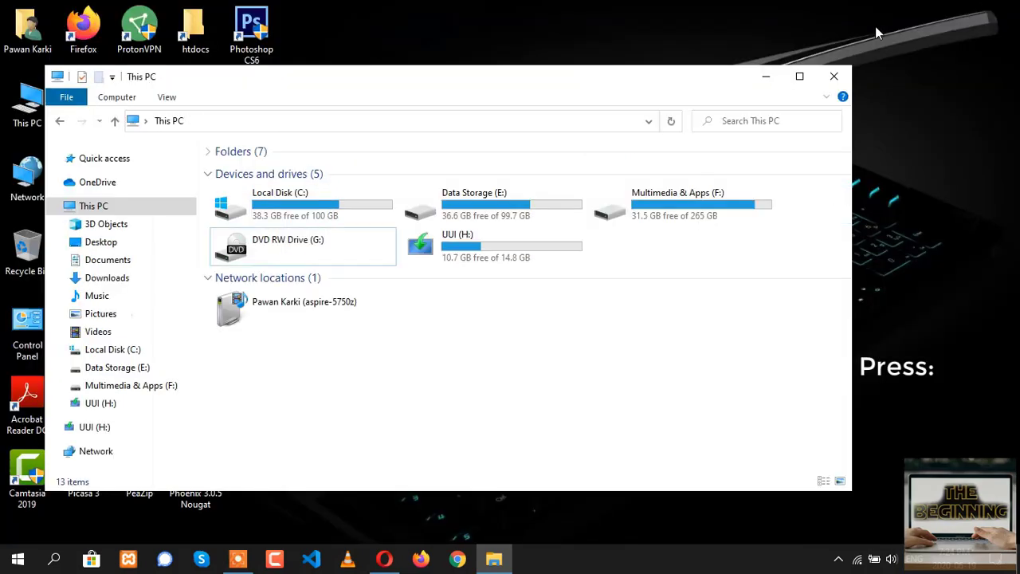
{"action": "left_click", "coordinate": [834, 72]}
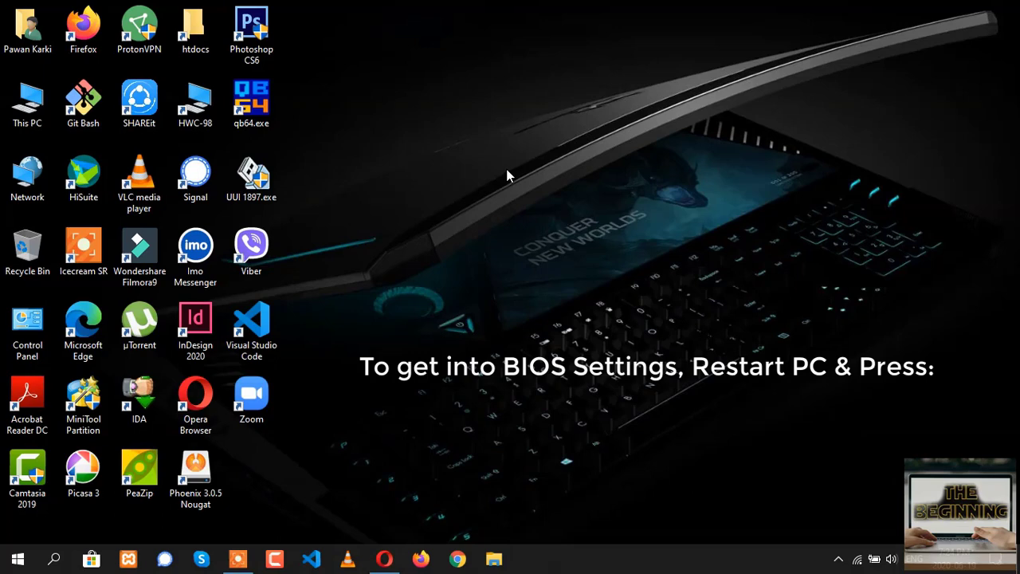